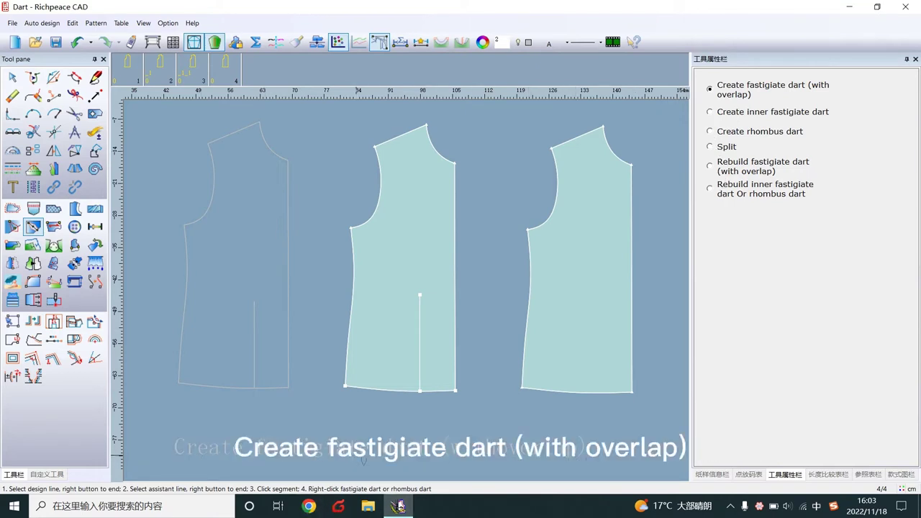
- Start a fastigiate dart from the hem and vertical dart line of the unfilled bodice outline, with W1 1, W2 3 and D1 10
left_click(274, 391)
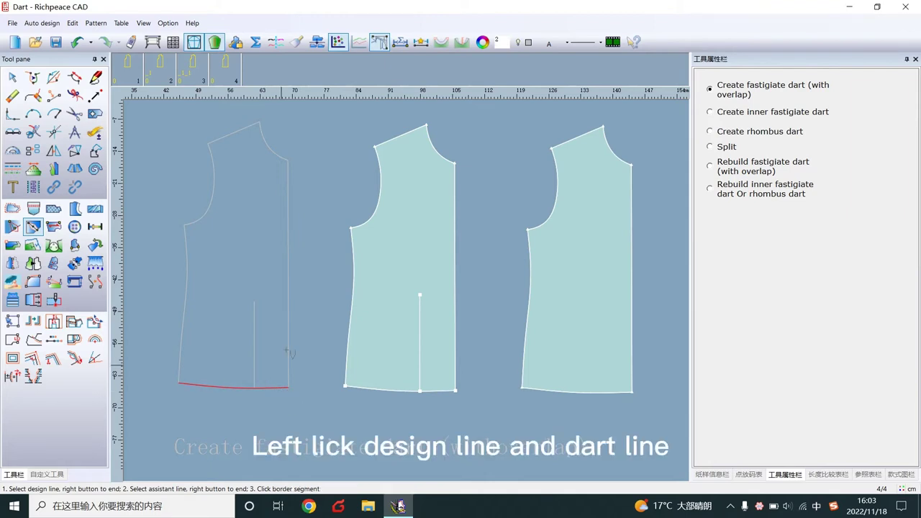
left_click(256, 332)
right_click(263, 331)
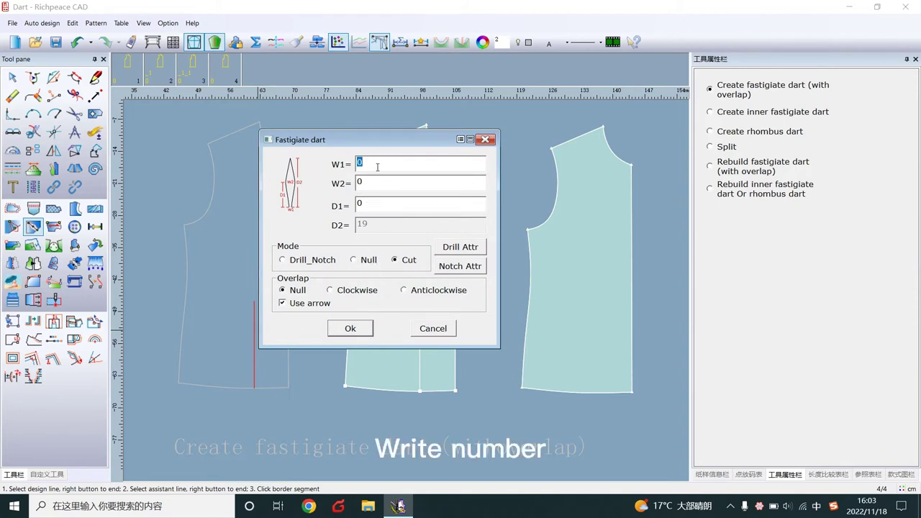
type("1")
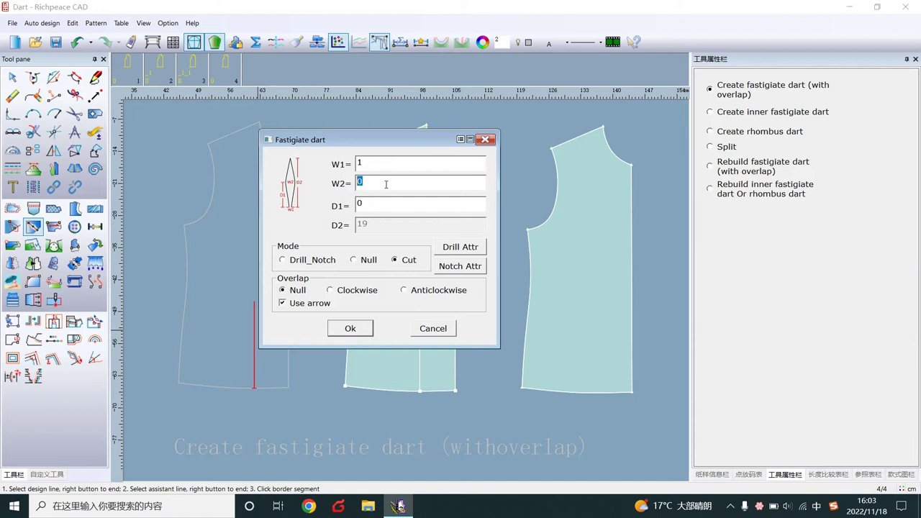
type("3")
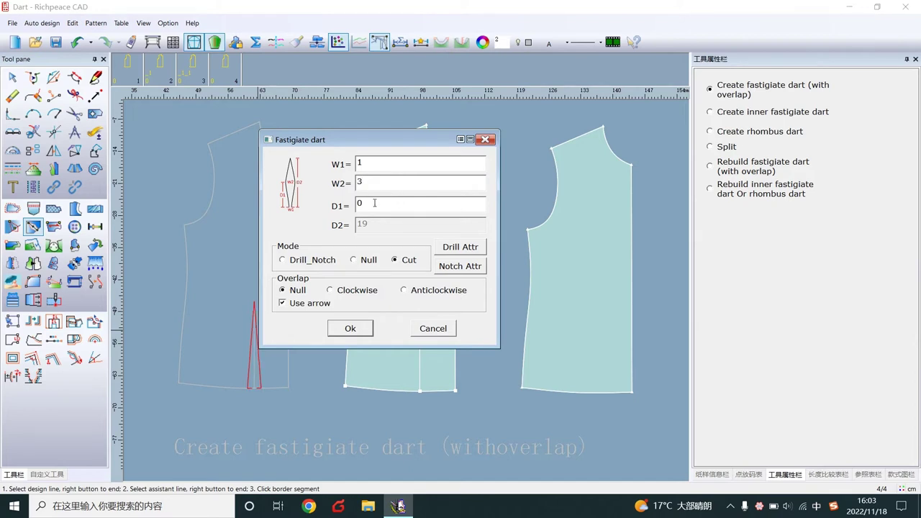
type("10")
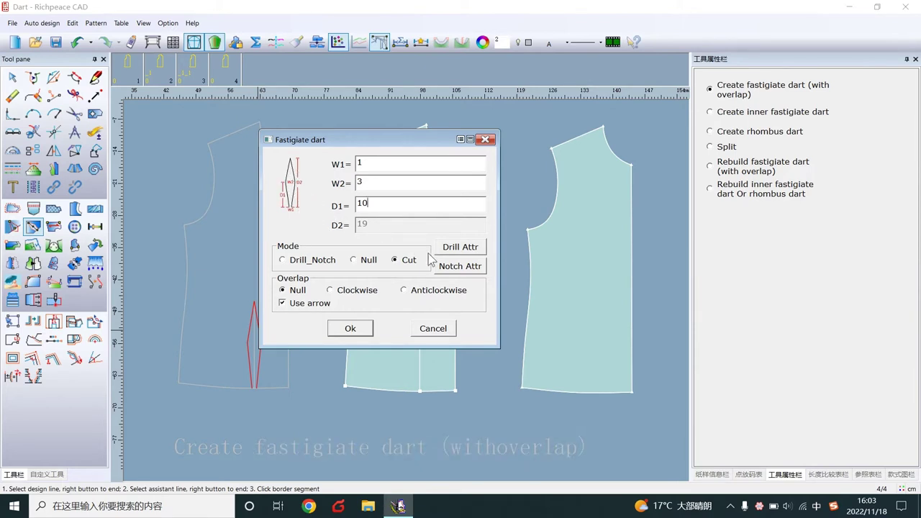
- Set the dart's mode to Null and its drill attribute to Drill M43
left_click(293, 264)
left_click(345, 291)
left_click(465, 248)
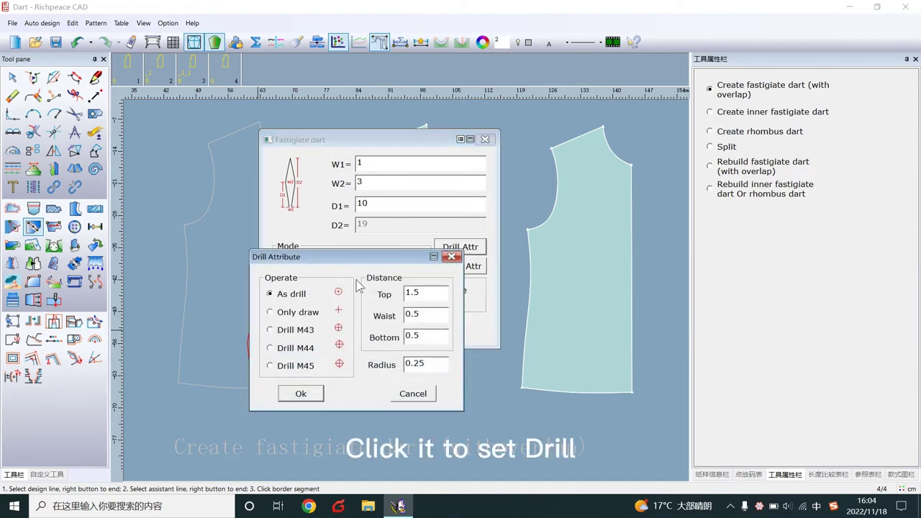
left_click_drag(366, 254, 368, 221)
left_click(303, 295)
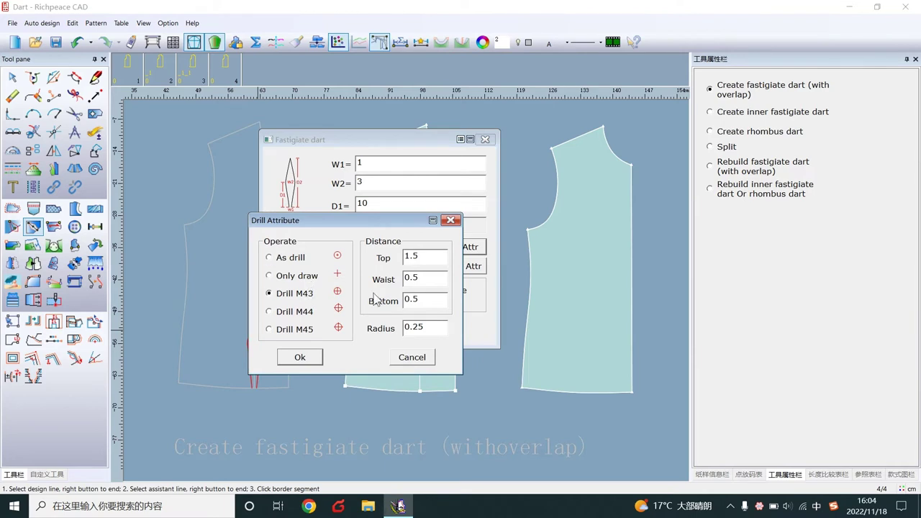
left_click(316, 360)
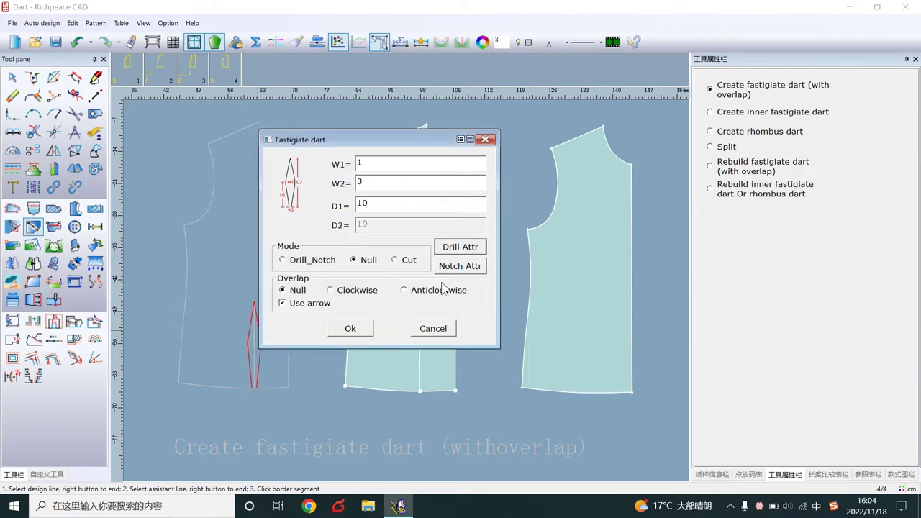
- Accept T as the notch type and create the dart in the bodice outline
left_click(453, 272)
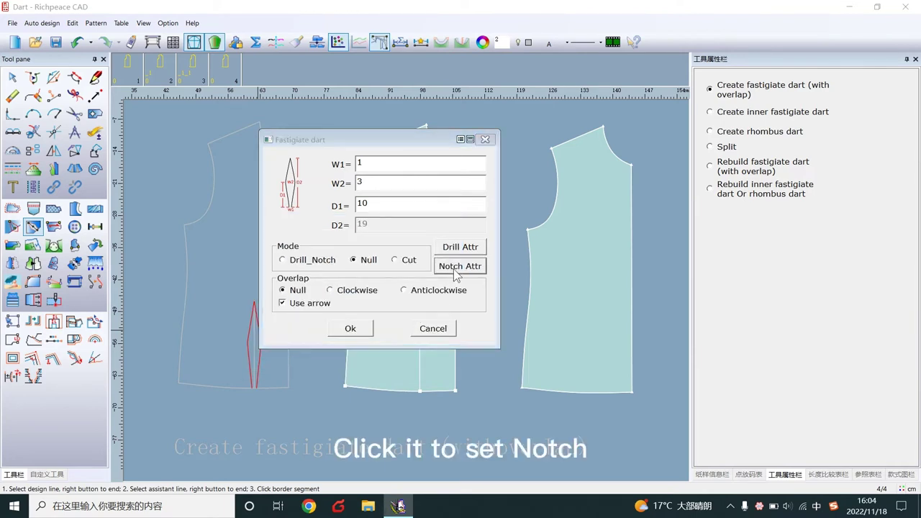
left_click_drag(339, 277, 339, 228)
left_click(328, 251)
key("Down")
key("Down")
key("Down")
key("Down")
key("Up")
key("Up")
key("Up")
key("Up")
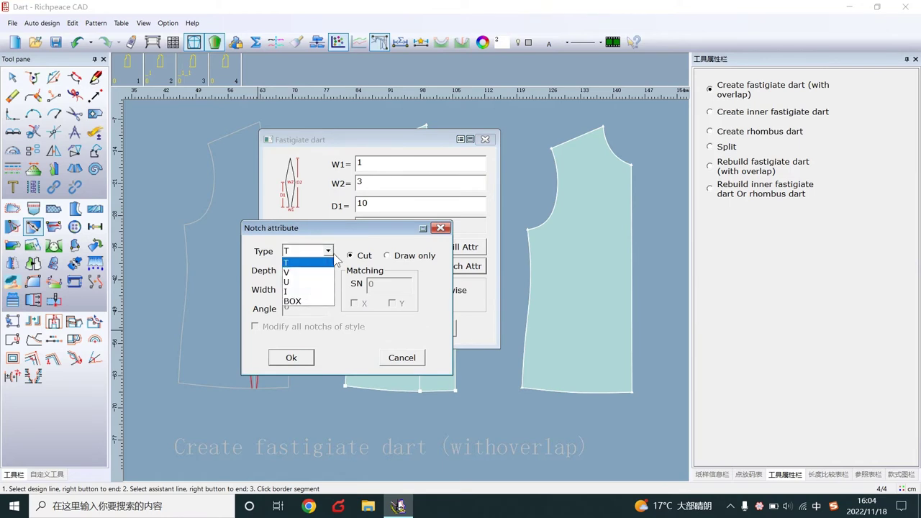
key("Return")
left_click(291, 356)
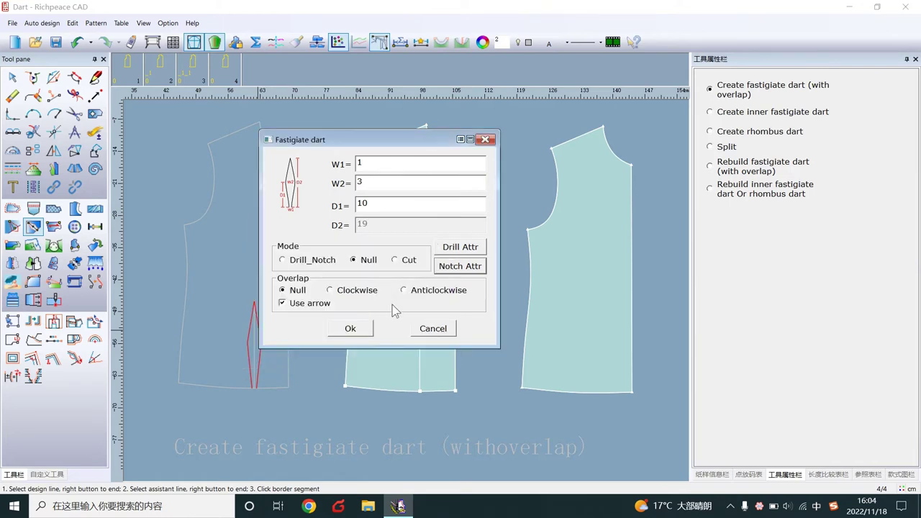
left_click(353, 330)
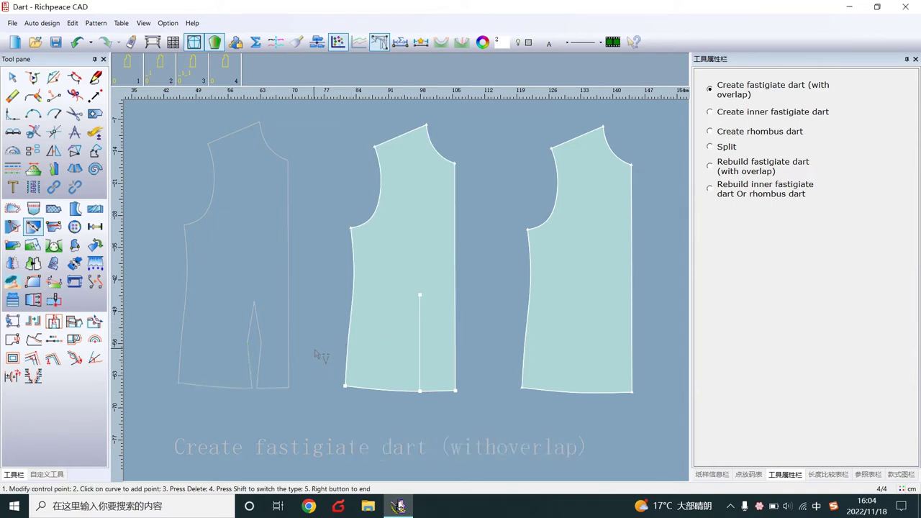
right_click(318, 354)
- Start a fastigiate dart on the middle piece's vertical line, with W1 1 and W2 3 for all sizes
left_click(420, 335)
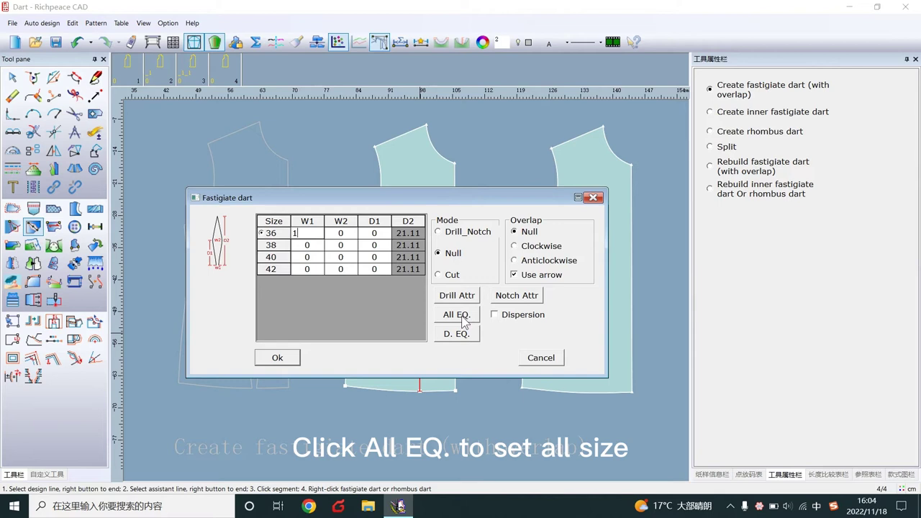
left_click(461, 316)
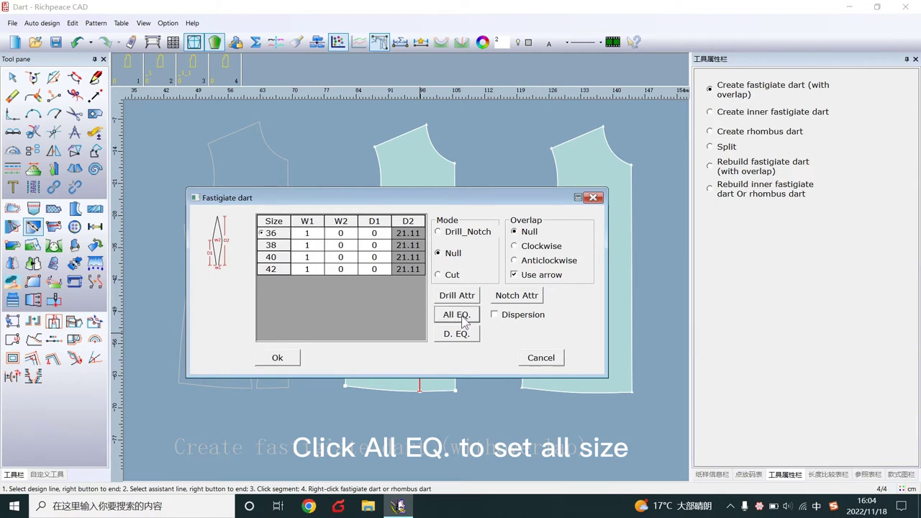
left_click(354, 238)
type("3")
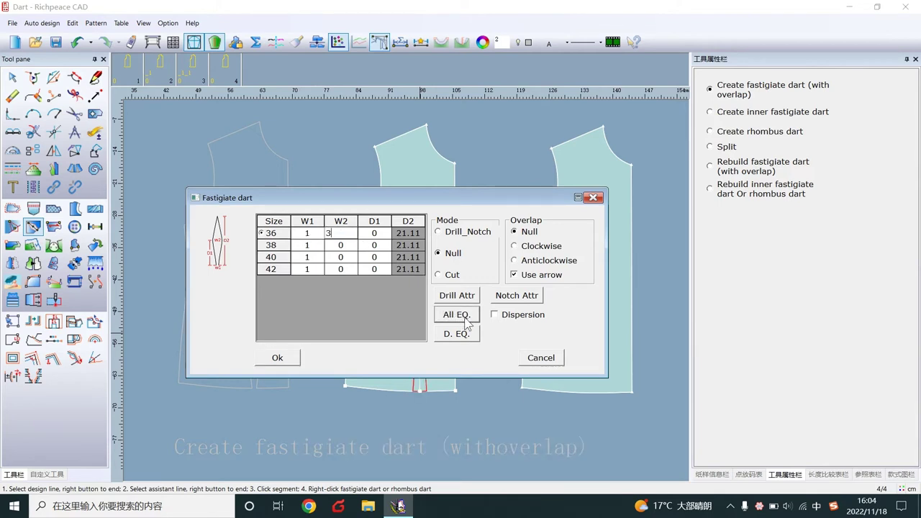
left_click(465, 320)
- Set D1 to 10 for all sizes and create the dart in the middle piece
left_click(382, 234)
type("10")
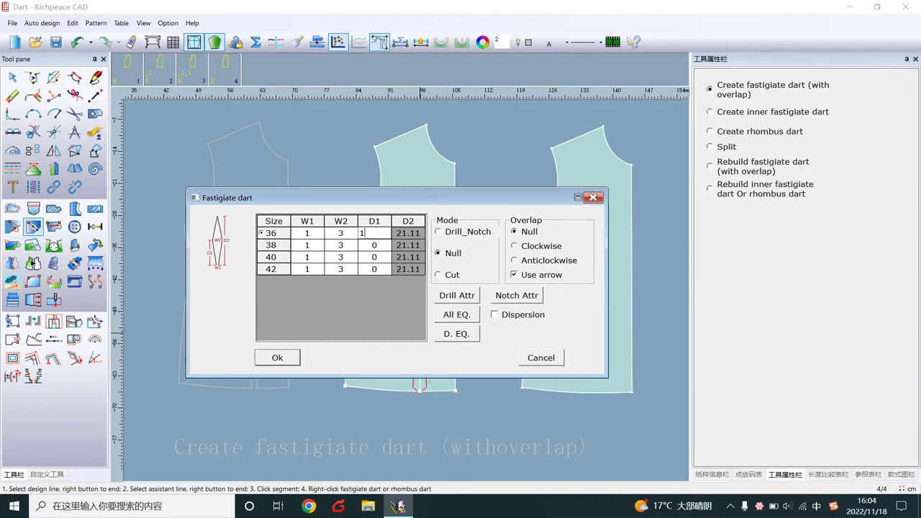
left_click(456, 315)
left_click_drag(404, 197, 645, 132)
left_click(518, 293)
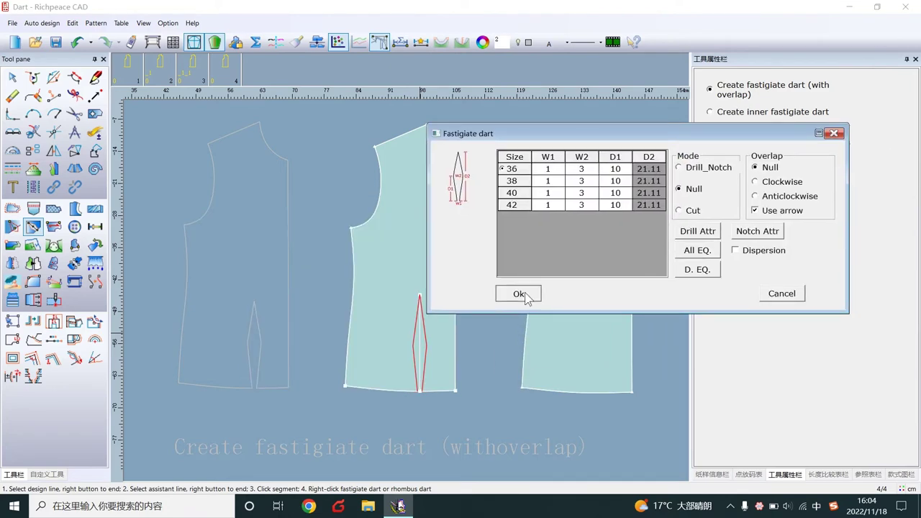
right_click(482, 346)
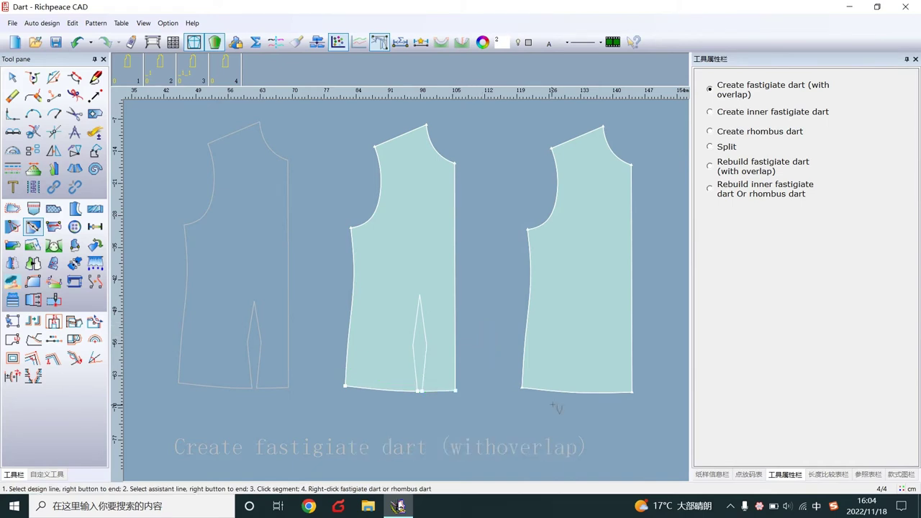
- Draw a dart line about 21 cm long upward from a point 8 cm along the hem of the third piece
left_click(568, 392)
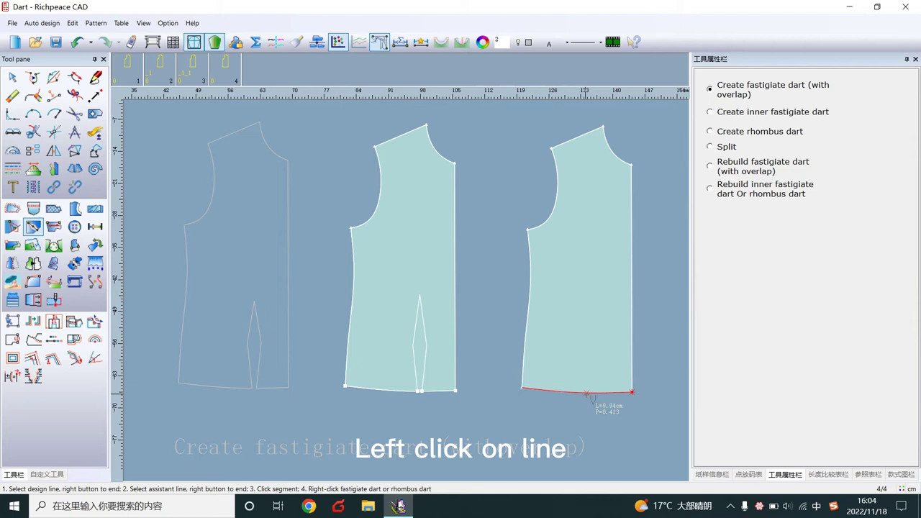
left_click(587, 393)
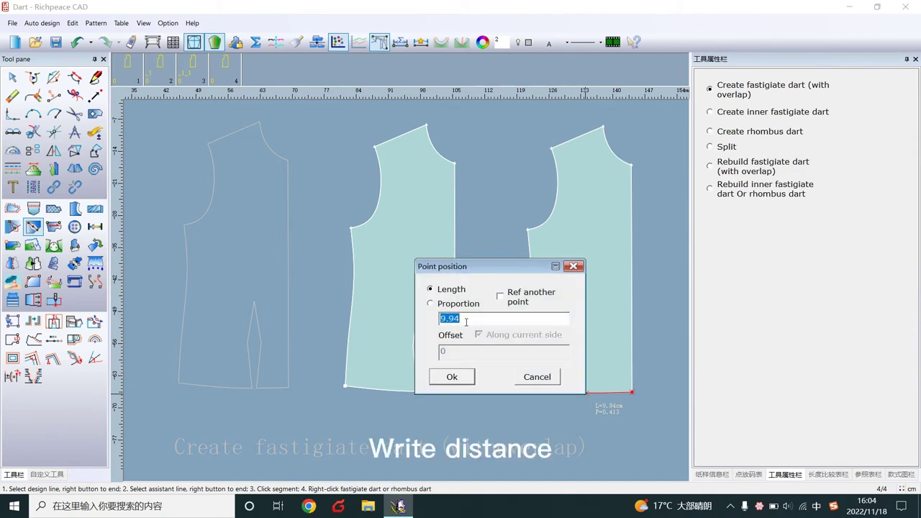
type("1")
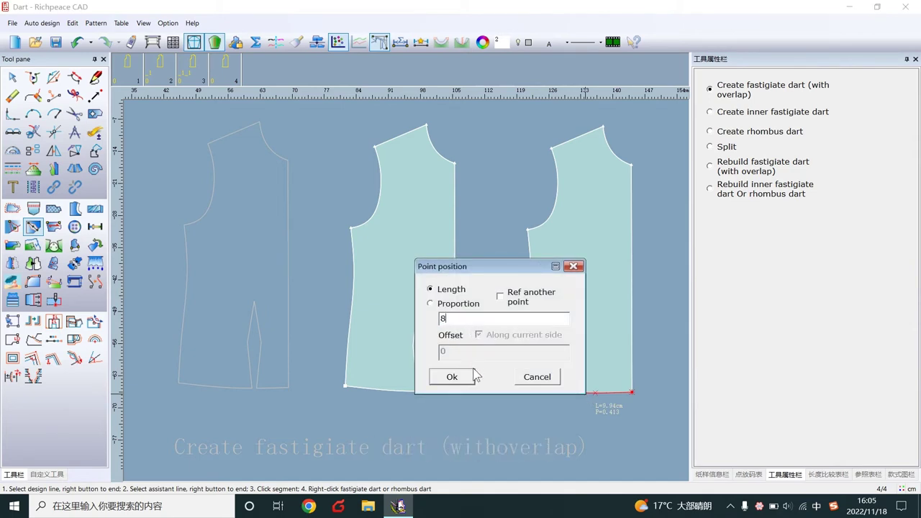
left_click(464, 378)
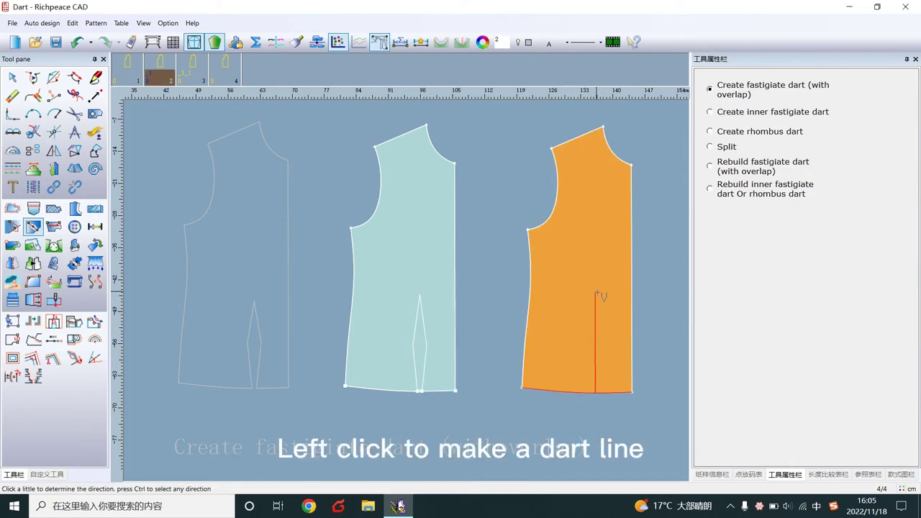
left_click(598, 302)
- Set the new dart's W1 to 1 and W2 to 3 for all sizes
left_click_drag(597, 109, 357, 175)
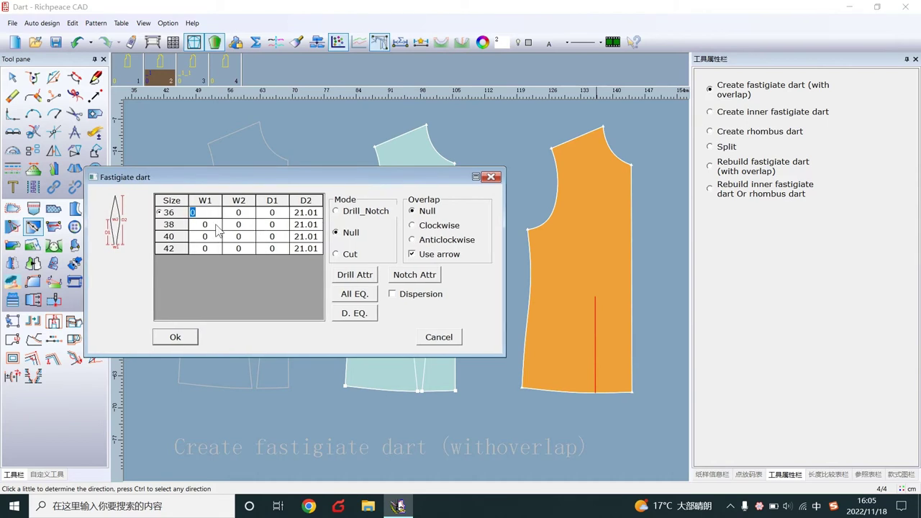
type("1")
left_click(355, 293)
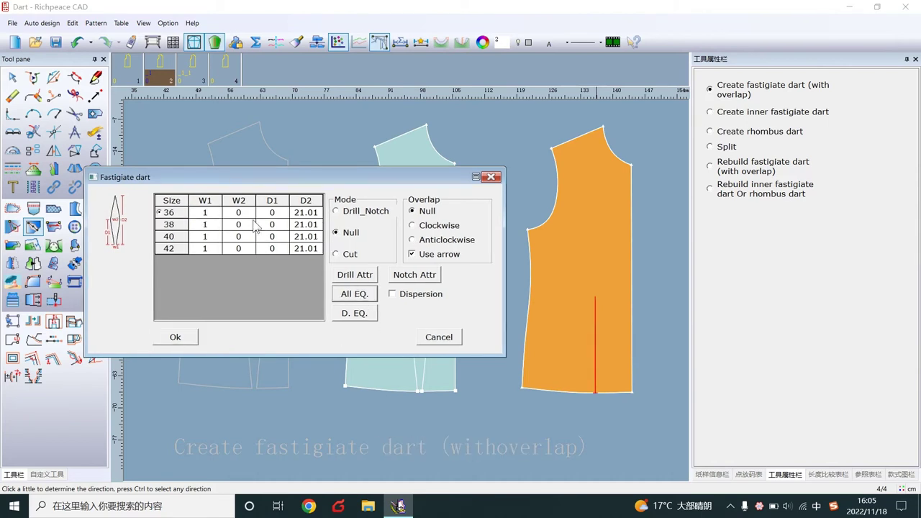
left_click(249, 213)
type("3")
left_click(354, 294)
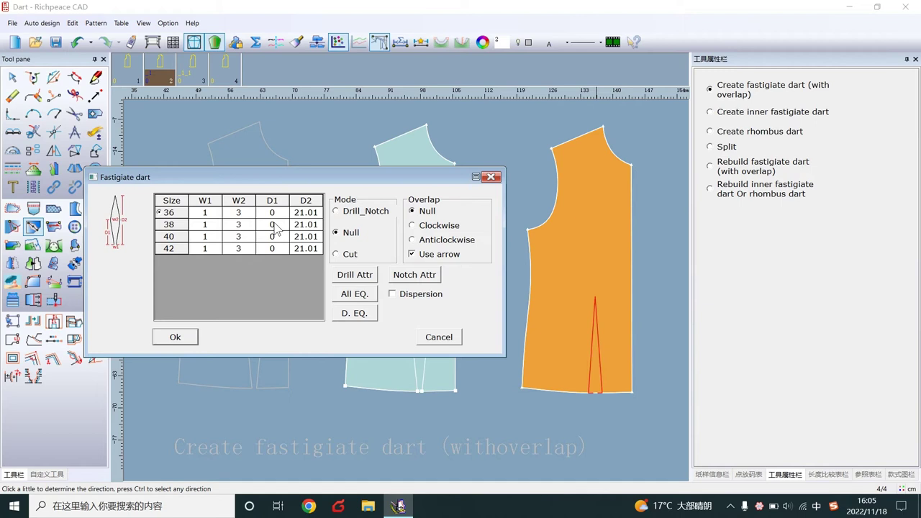
- Set D1 to 10 and D2 to 20 for all sizes and create the dart in the third piece
left_click(277, 213)
type("10")
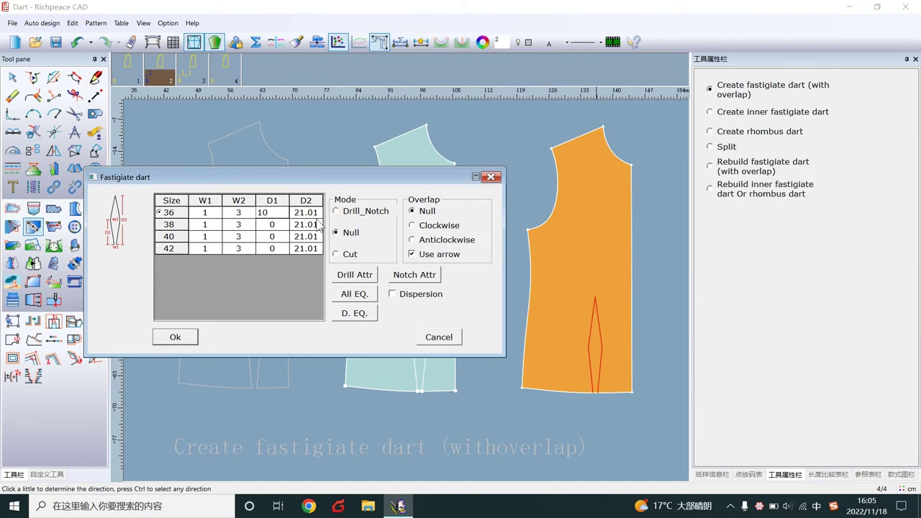
left_click(353, 296)
left_click(306, 213)
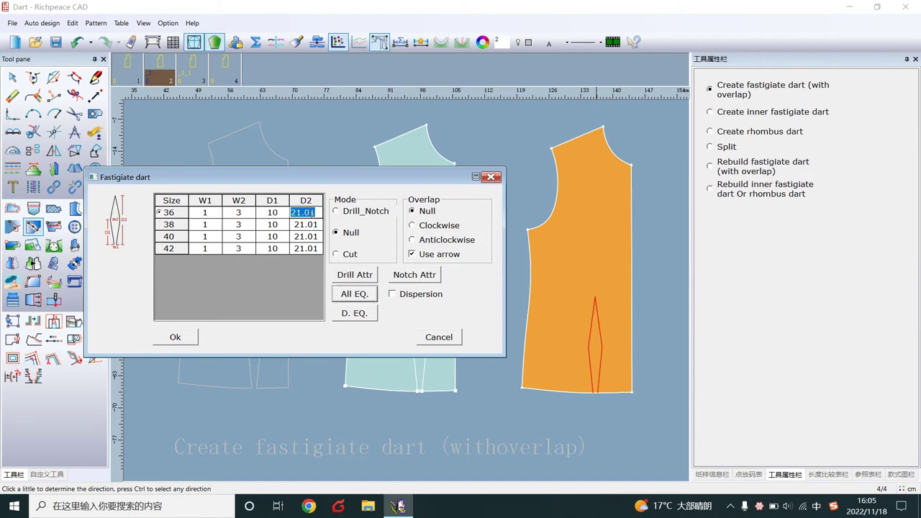
type("20")
left_click(353, 296)
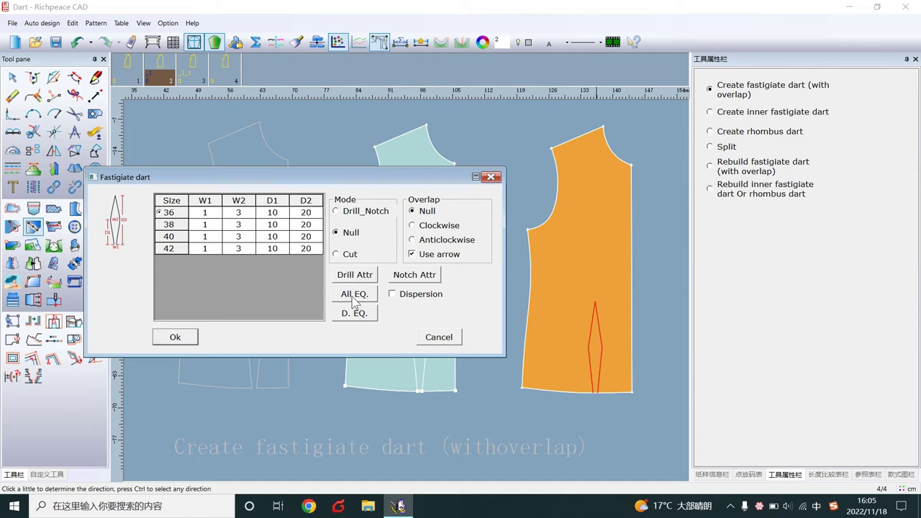
left_click(176, 337)
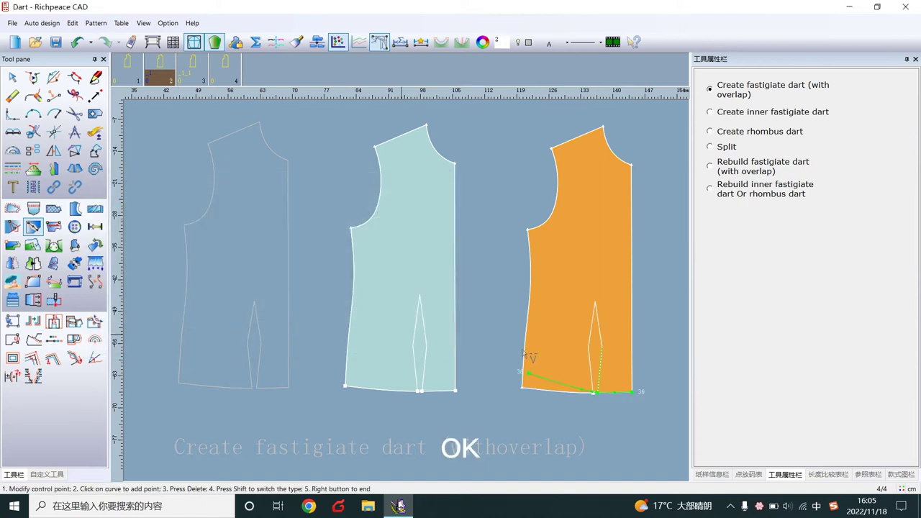
right_click(654, 373)
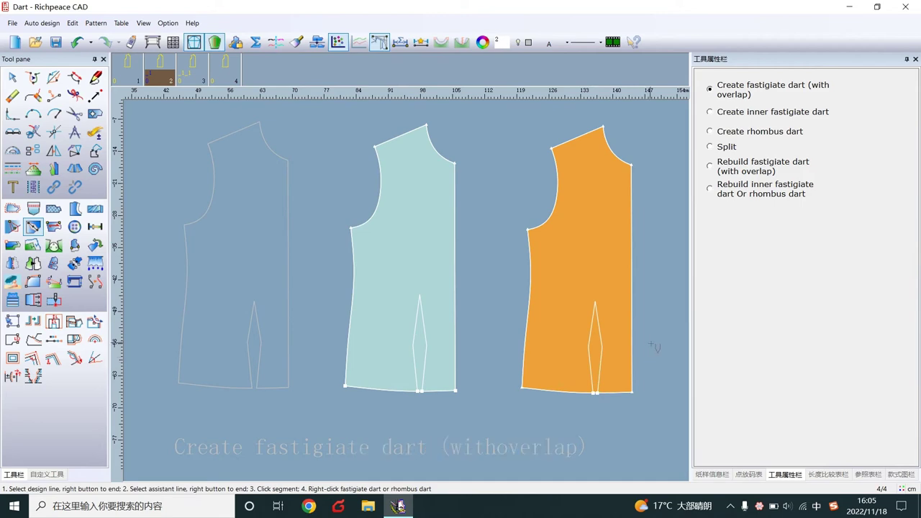
- Outline an inner fastigiate dart along the vertical line of the piece with crossed guide lines, placing its waist point at length 1.5
middle_click_drag(651, 345, 283, 341)
middle_click_drag(408, 294, 222, 304)
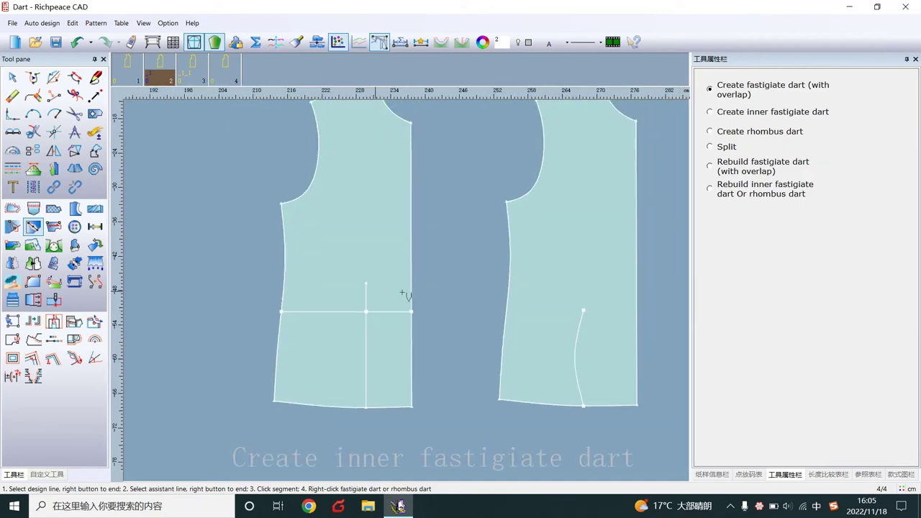
scroll(405, 292, "down", 3)
scroll(407, 289, "up", 1)
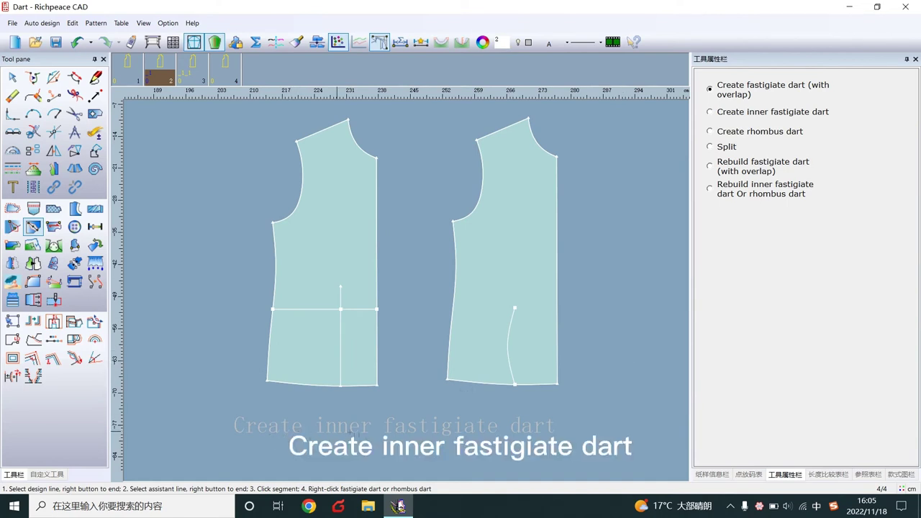
left_click(712, 113)
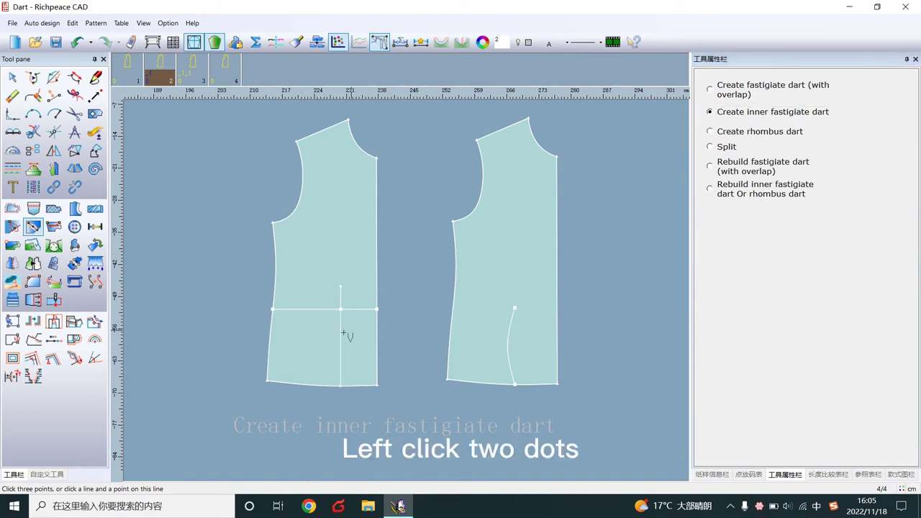
left_click(351, 383)
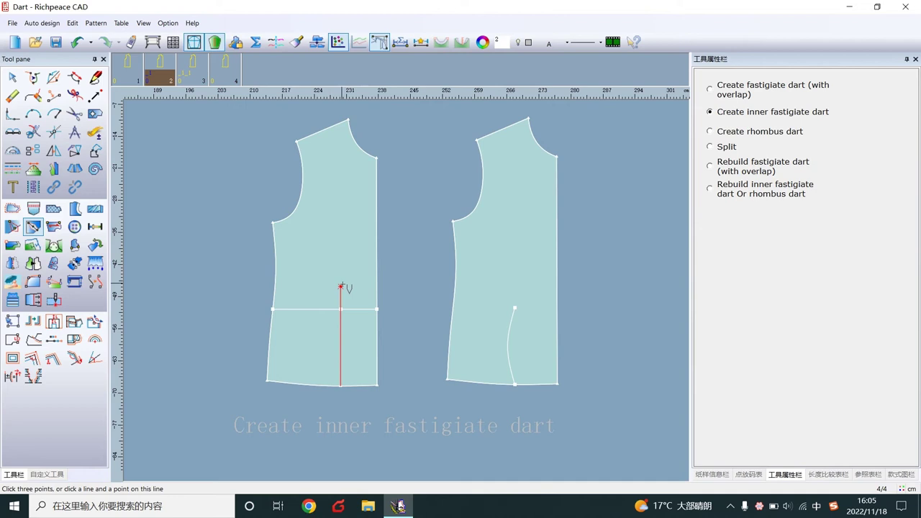
left_click(341, 287)
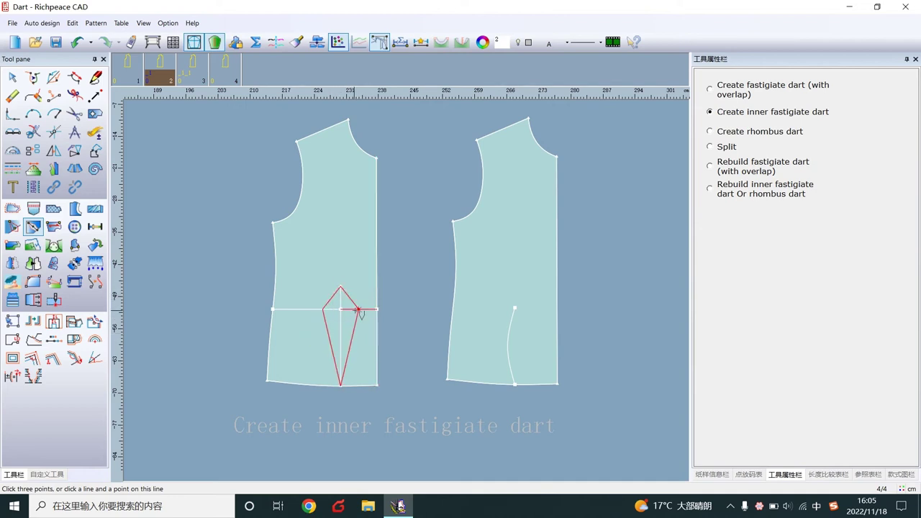
left_click(356, 309)
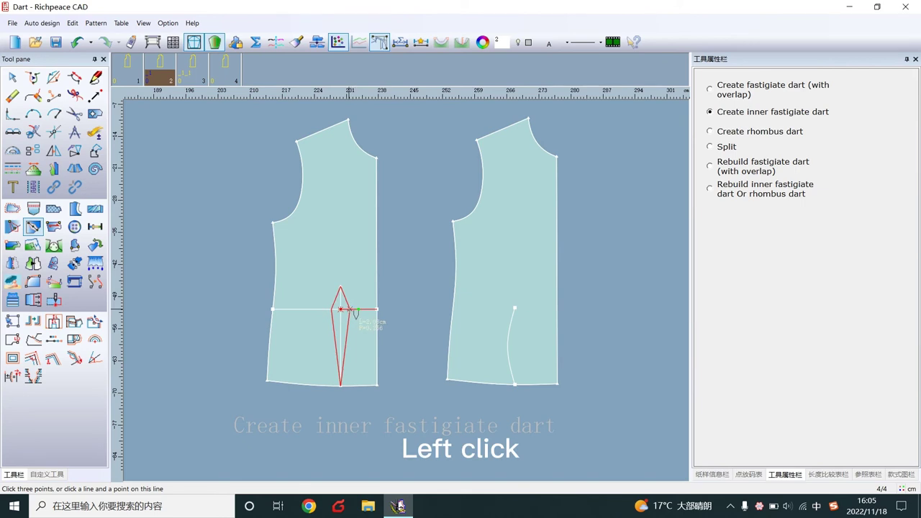
left_click_drag(552, 277, 470, 254)
type("1.5")
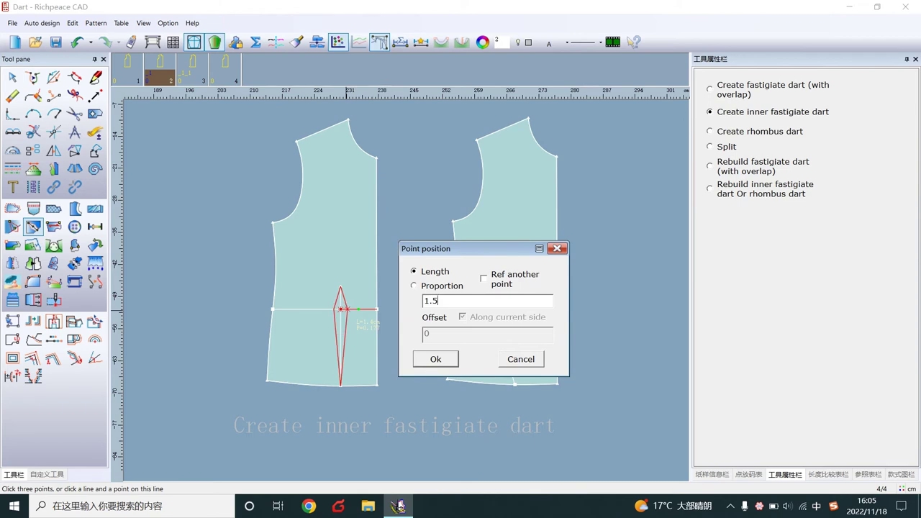
left_click(436, 360)
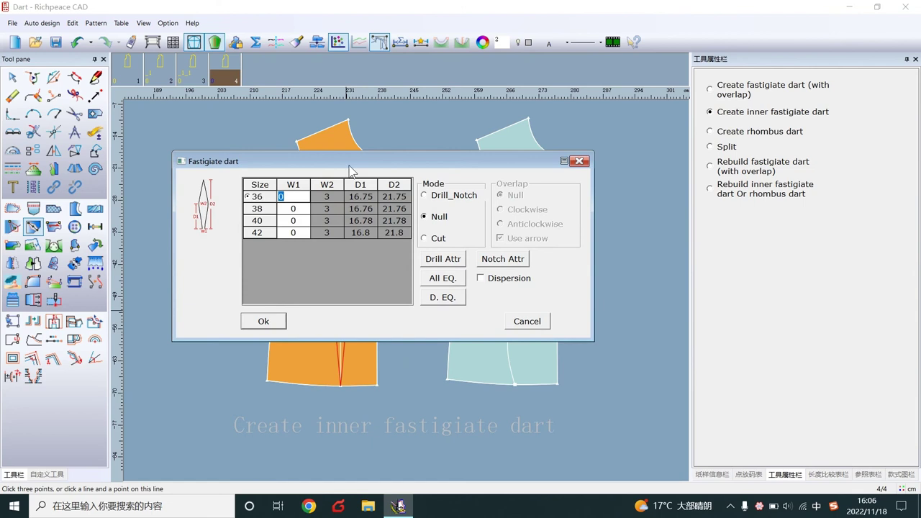
- Set the inner fastigiate dart's W1 to 1 for all sizes, keep mode Null, and create the dart
left_click_drag(345, 156, 532, 222)
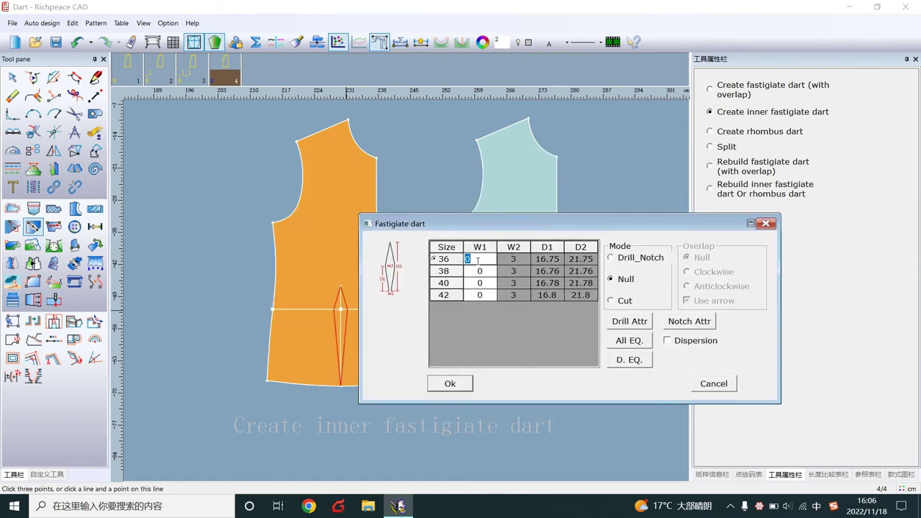
type("1")
left_click(619, 344)
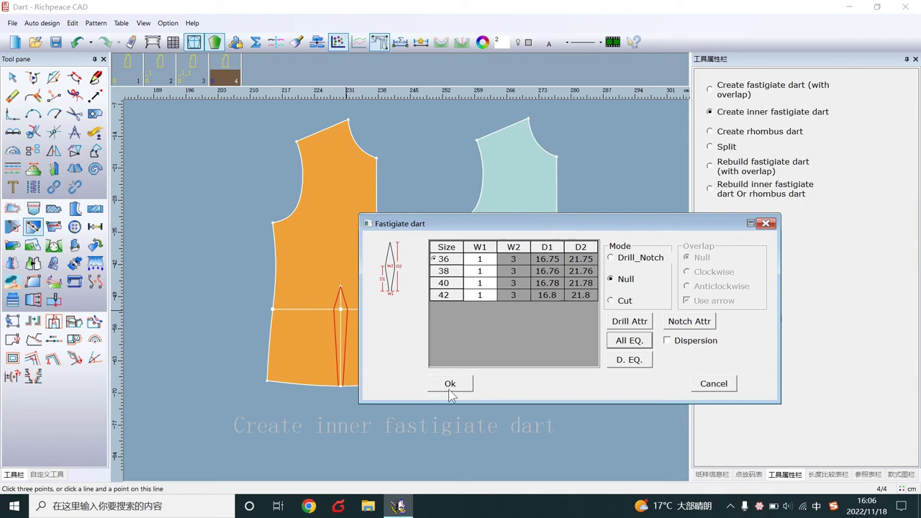
left_click(449, 391)
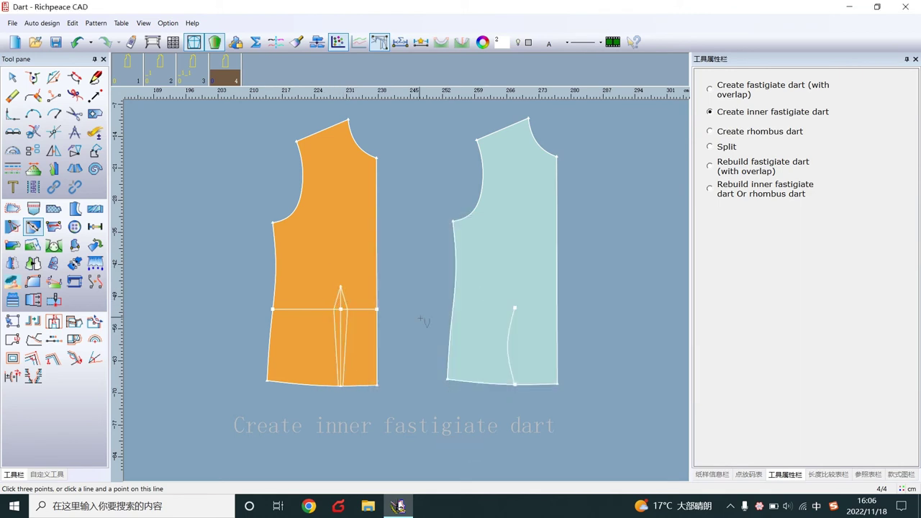
- Create a curved inner fastigiate dart from the curved line in the neighbouring bodice piece, accepting the proposed dart dimensions
left_click(510, 325)
left_click(508, 347)
left_click_drag(536, 152, 421, 107)
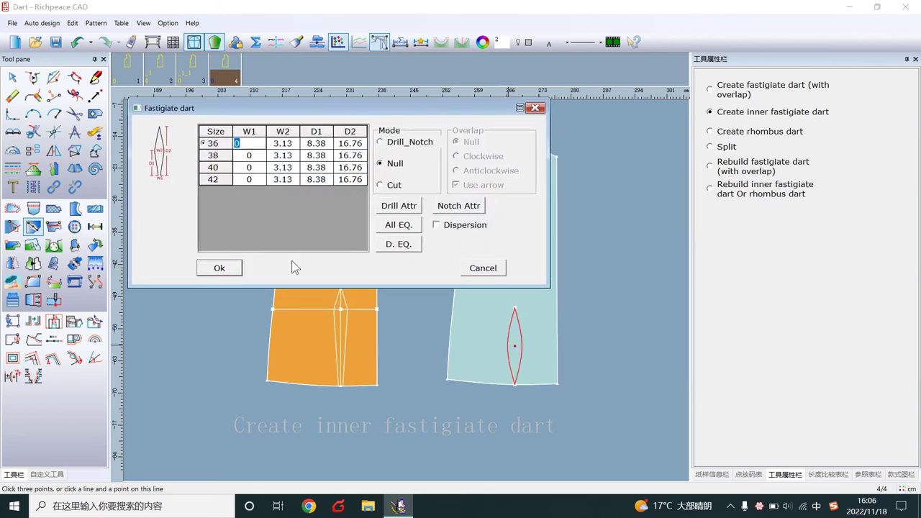
left_click(219, 267)
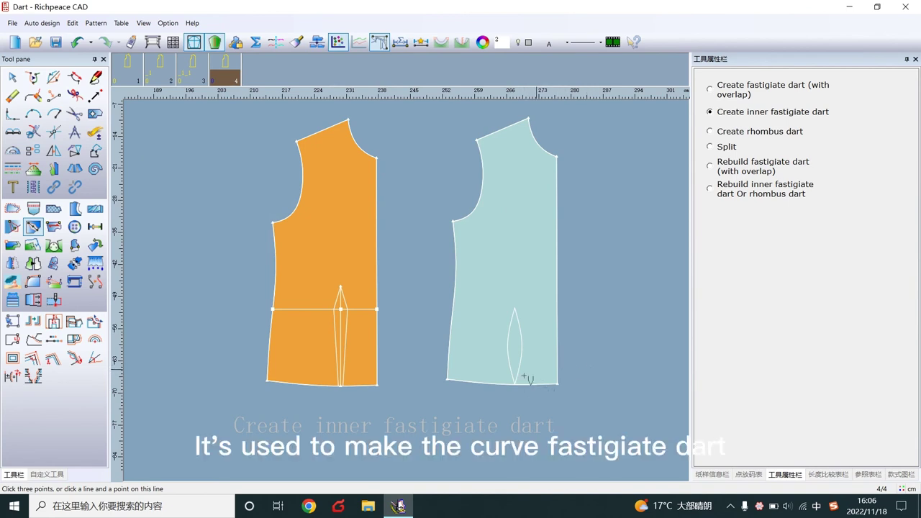
- Create a rhombus dart at the marked point on the bodice outline's waist line with D1 10, D2 10 and W 3
middle_click_drag(619, 317, 410, 313)
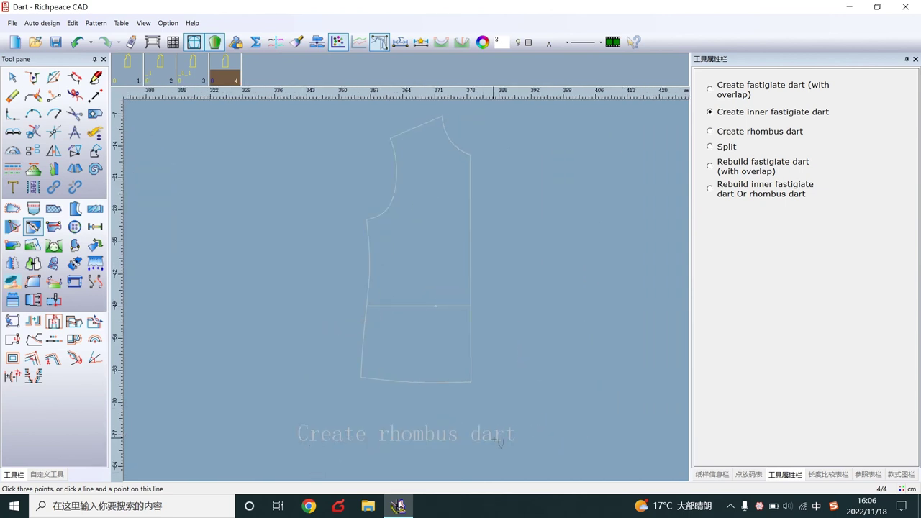
left_click(711, 131)
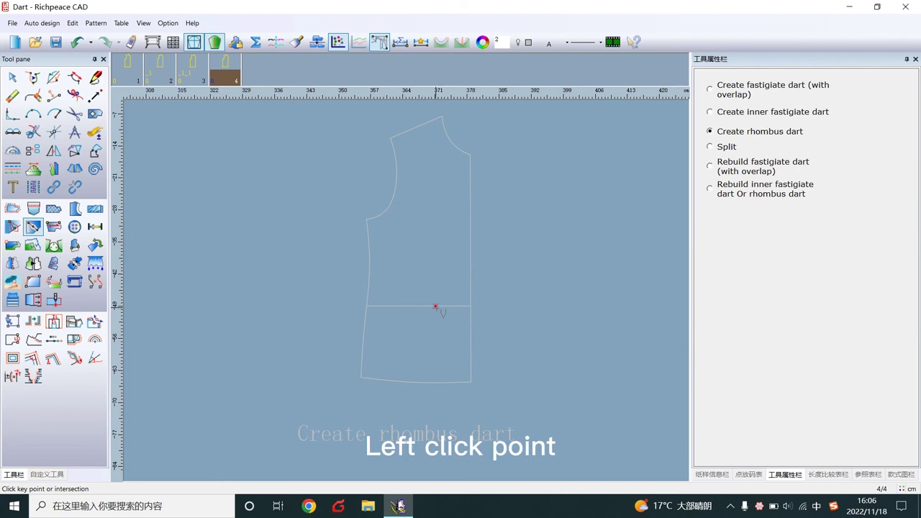
left_click(442, 313)
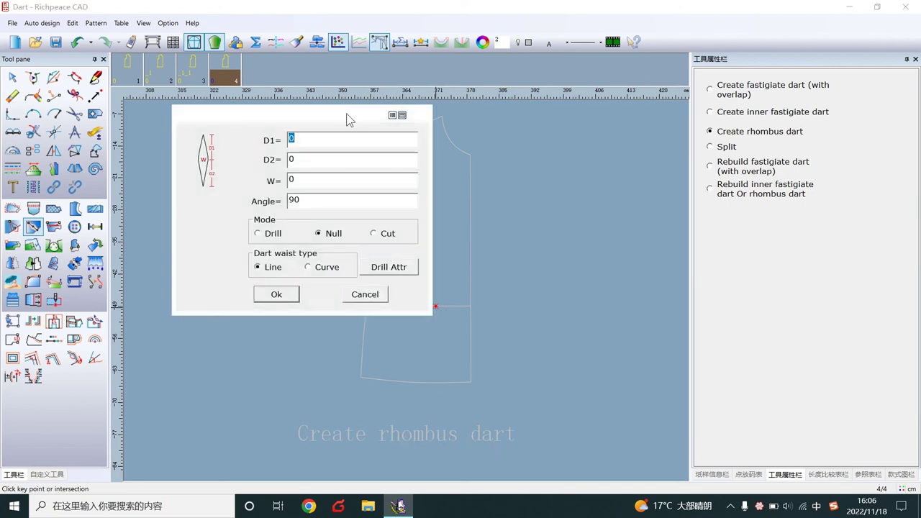
left_click_drag(347, 113, 665, 178)
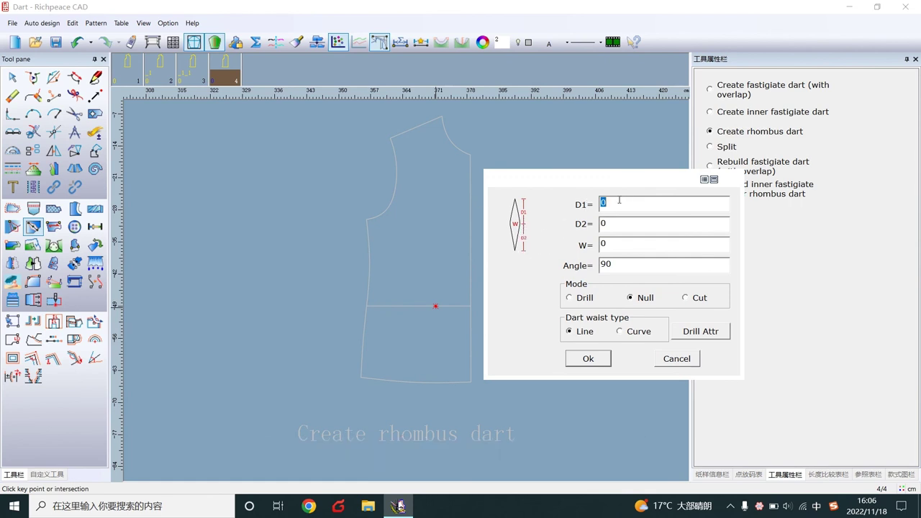
type("0")
double_click(608, 224)
type("10")
key("Tab")
type("3")
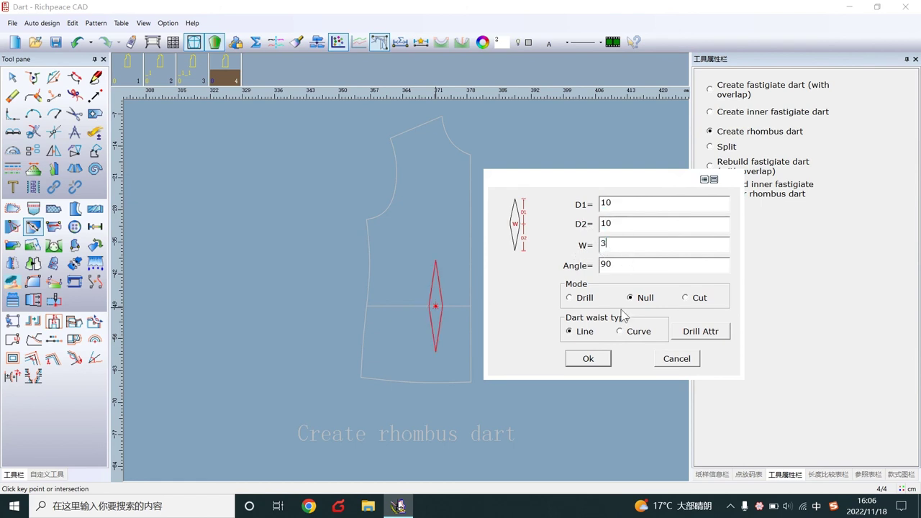
left_click(600, 359)
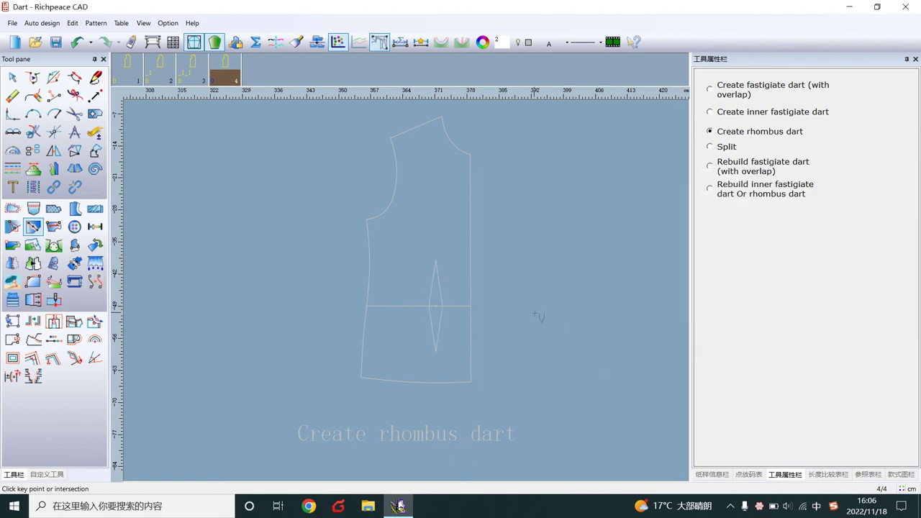